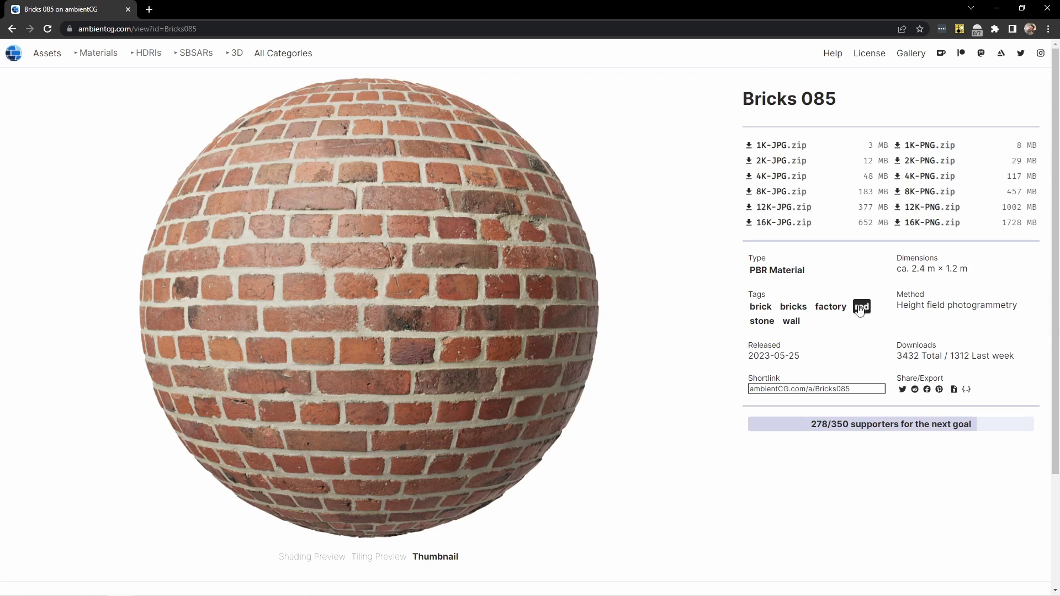
Step: Download Bricks085_4K-JPG.zip, the 4K JPG version of Bricks 085, from ambientCG
{"action": "mouse_move", "coordinate": [768, 182]}
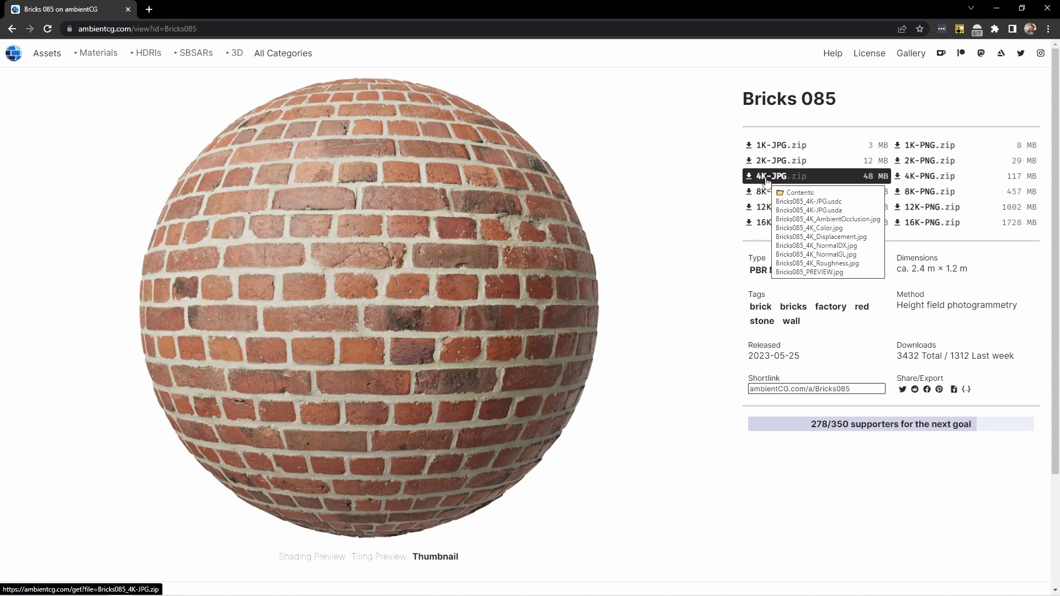
{"action": "left_click", "coordinate": [768, 176]}
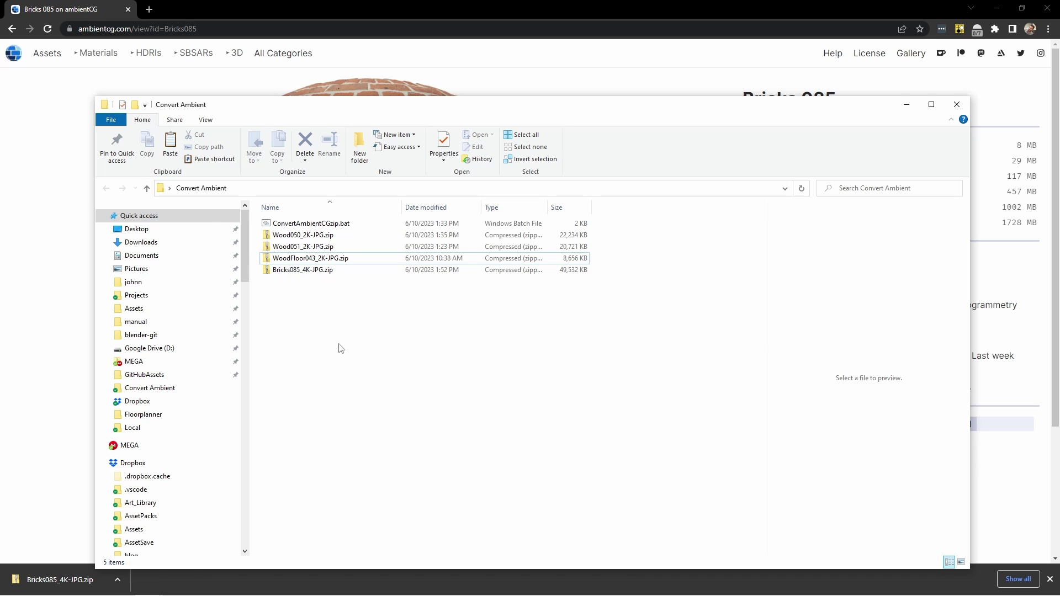
Step: Drop Bricks085_4K-JPG.zip onto ConvertAmbientCGzip.bat to generate Bricks085_4K-JPG.blend
{"action": "left_click_drag", "start_coordinate": [292, 272], "coordinate": [304, 224]}
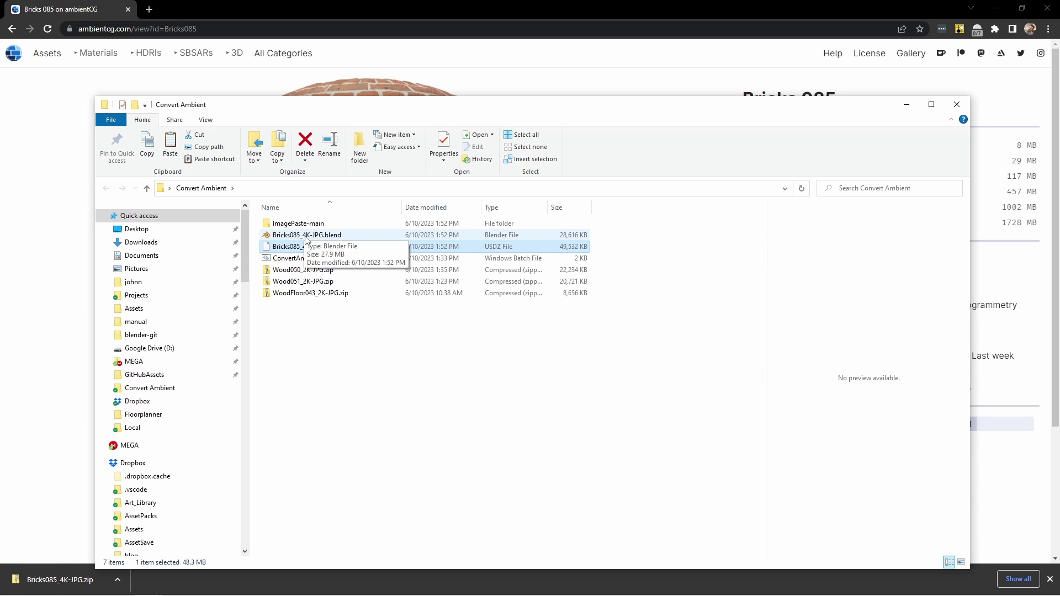
Step: Open Bricks085_4K-JPG.blend and show its Current File assets in an Asset Browser
{"action": "double_click", "coordinate": [306, 236]}
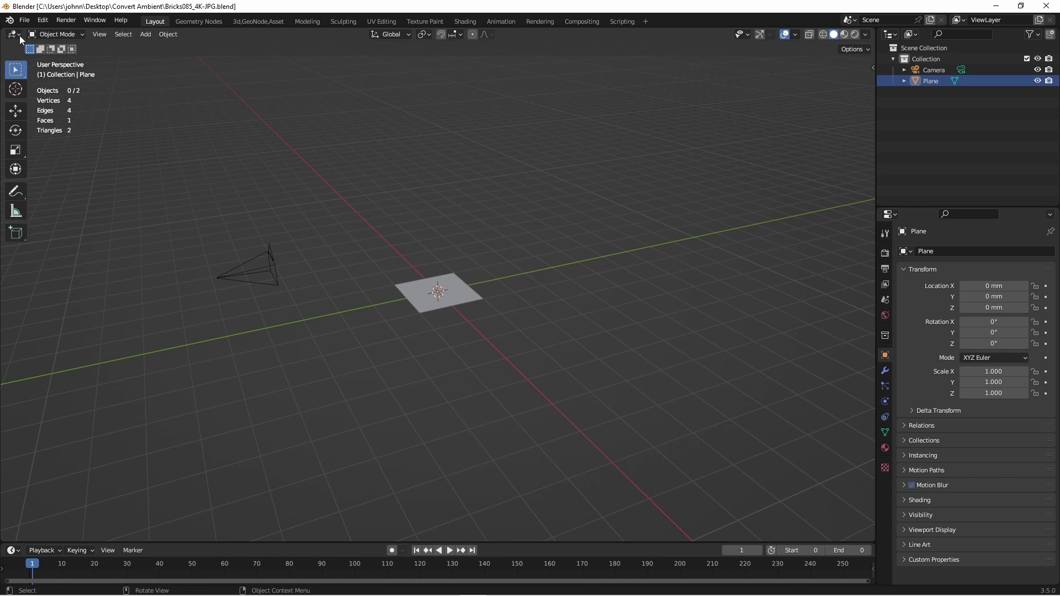
{"action": "left_click", "coordinate": [18, 35]}
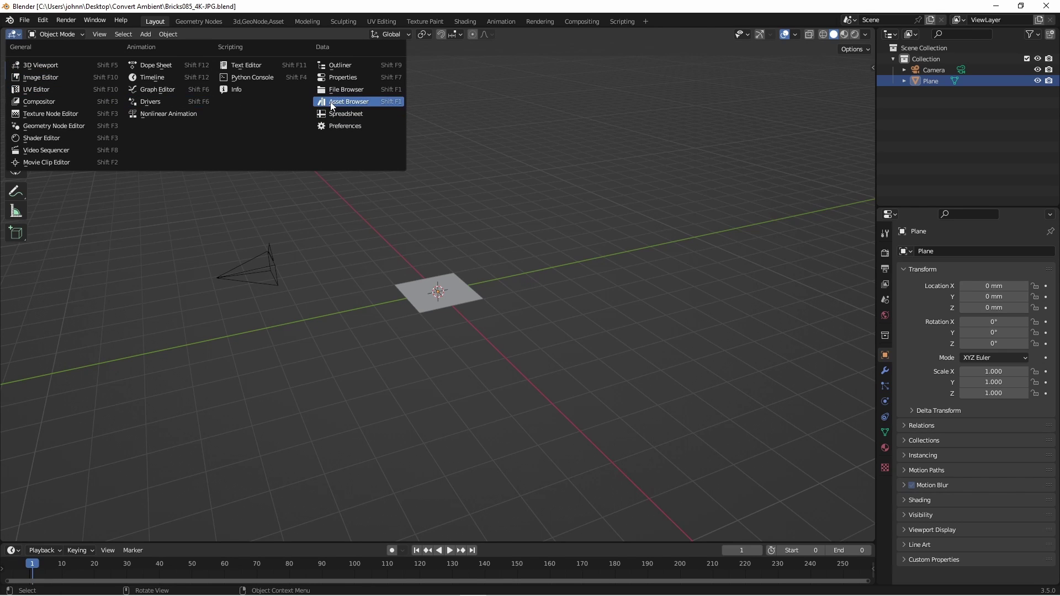
{"action": "left_click", "coordinate": [348, 102]}
{"action": "left_click", "coordinate": [66, 51]}
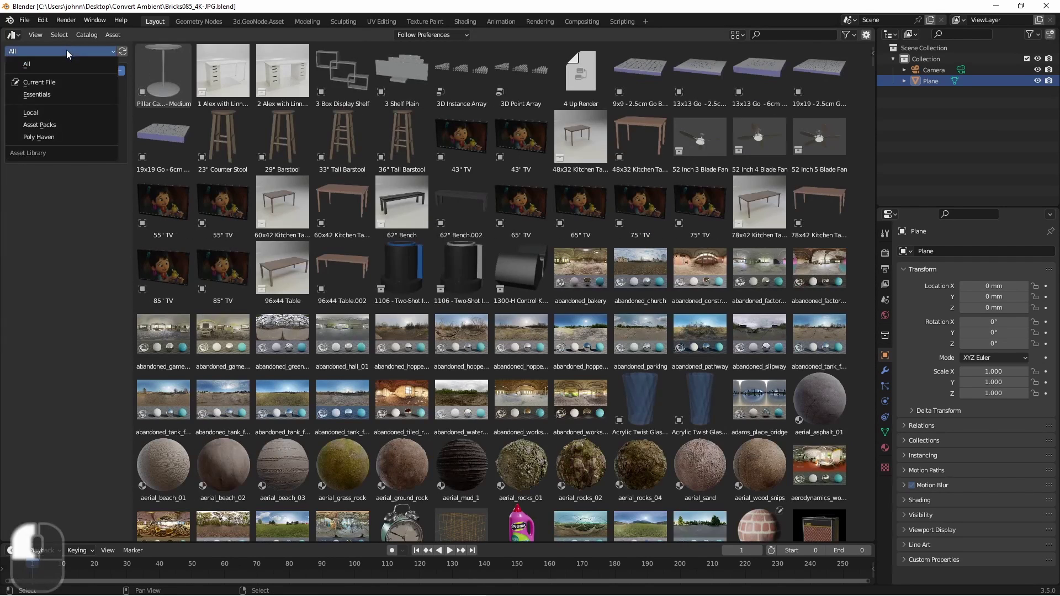
{"action": "left_click", "coordinate": [69, 82]}
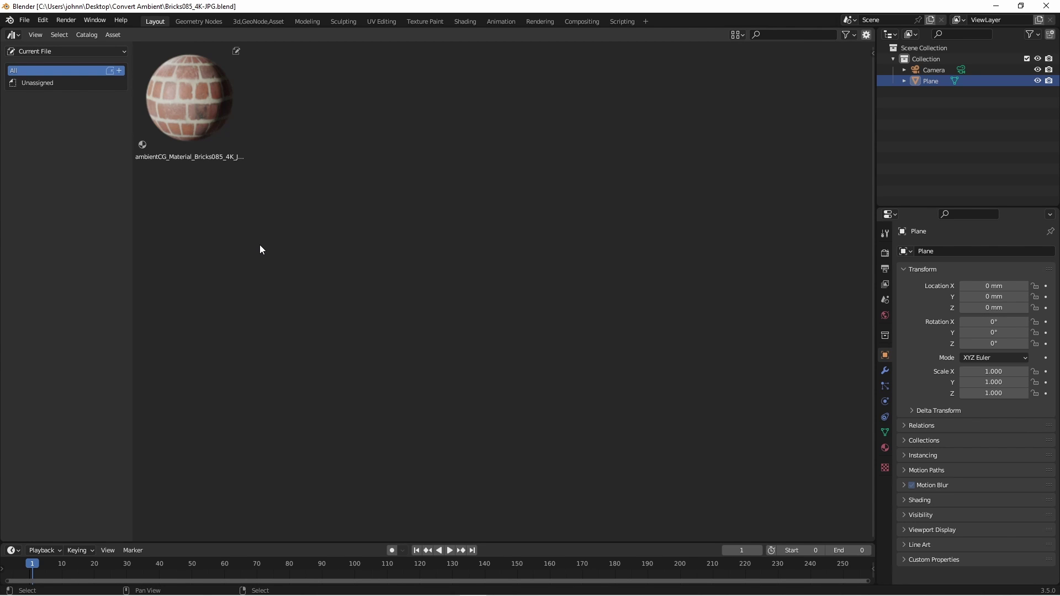
{"action": "key", "text": "Escape"}
Step: Drag the brick material onto the plane and preview it in Rendered shading
{"action": "left_click_drag", "start_coordinate": [184, 372], "coordinate": [438, 166]}
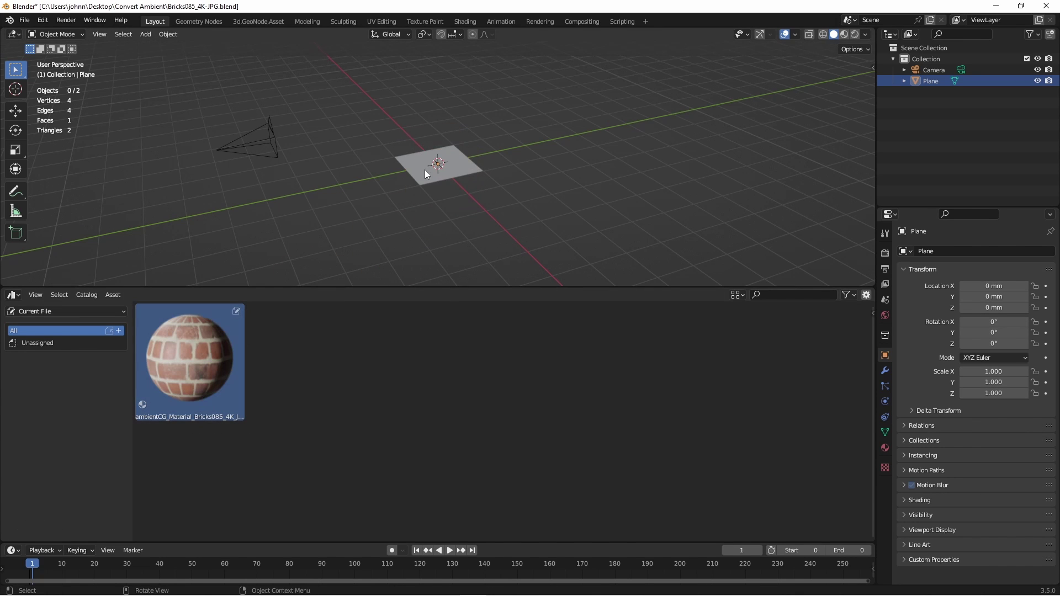
{"action": "left_click", "coordinate": [856, 35]}
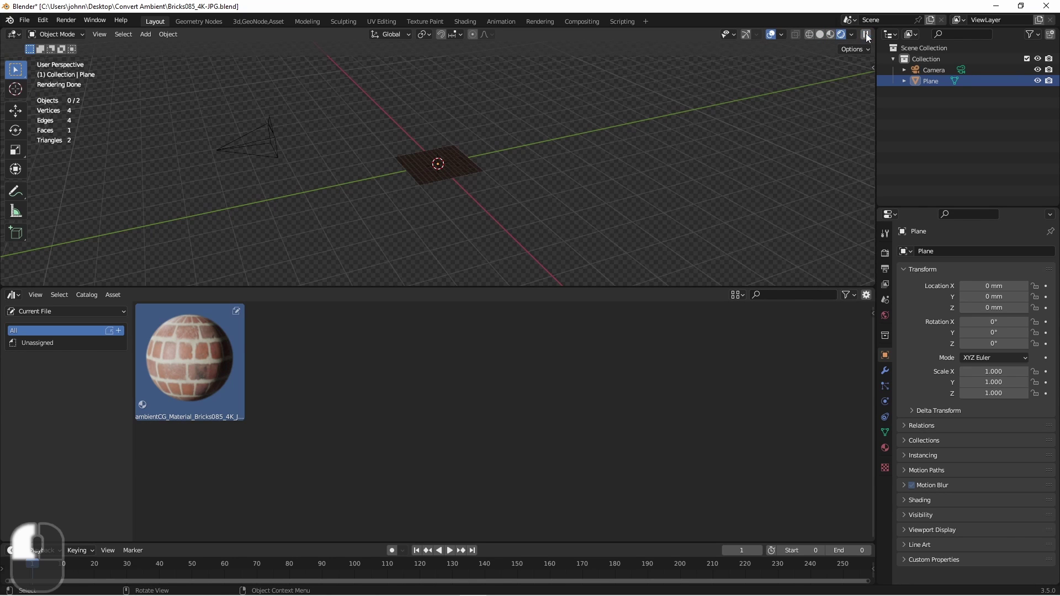
{"action": "left_click", "coordinate": [851, 34]}
{"action": "left_click", "coordinate": [793, 95]}
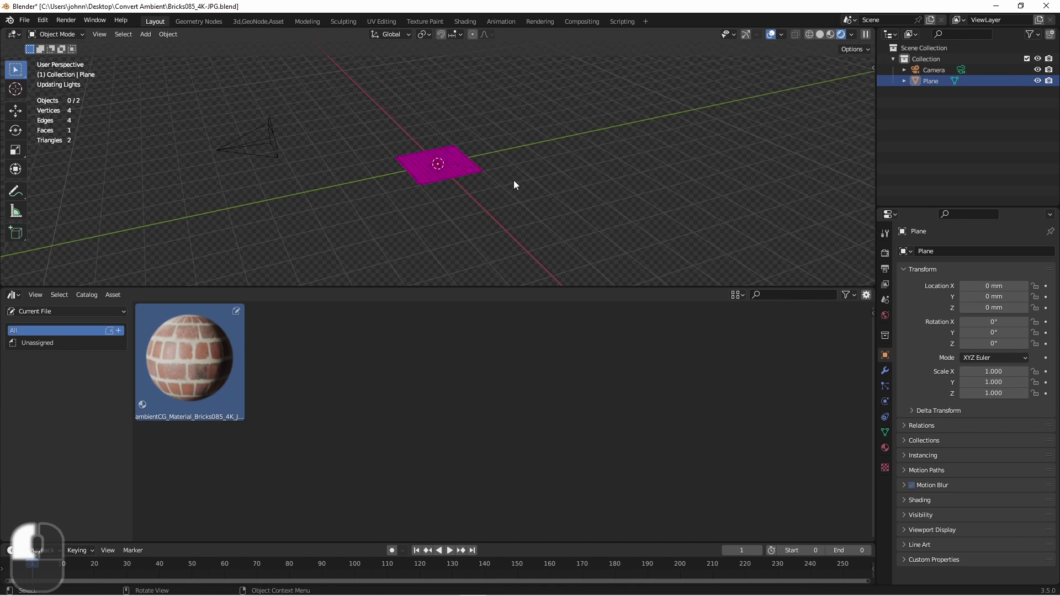
{"action": "scroll", "coordinate": [517, 248], "scroll_direction": "up", "scroll_amount": 10}
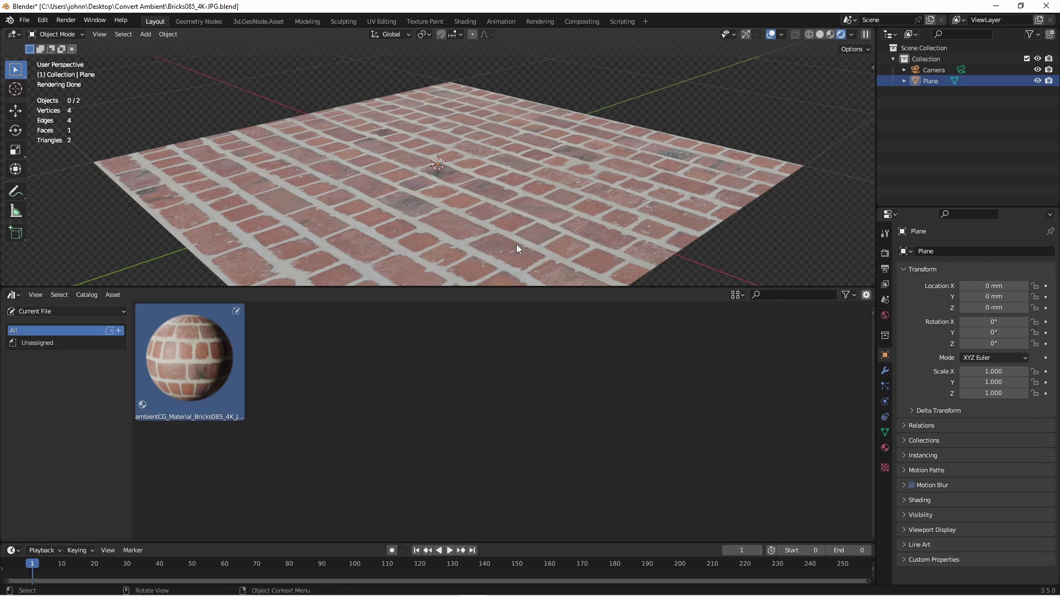
{"action": "middle_click_drag", "start_coordinate": [519, 246], "coordinate": [501, 170]}
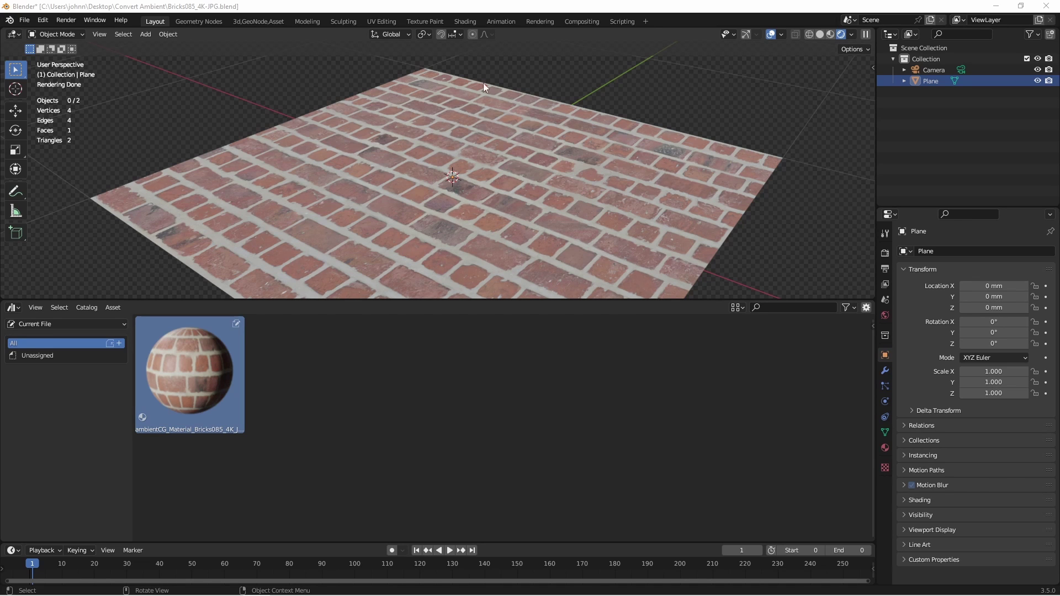
Step: Switch to the Shading workspace and orbit around the brick plane to view its material
{"action": "left_click", "coordinate": [464, 22]}
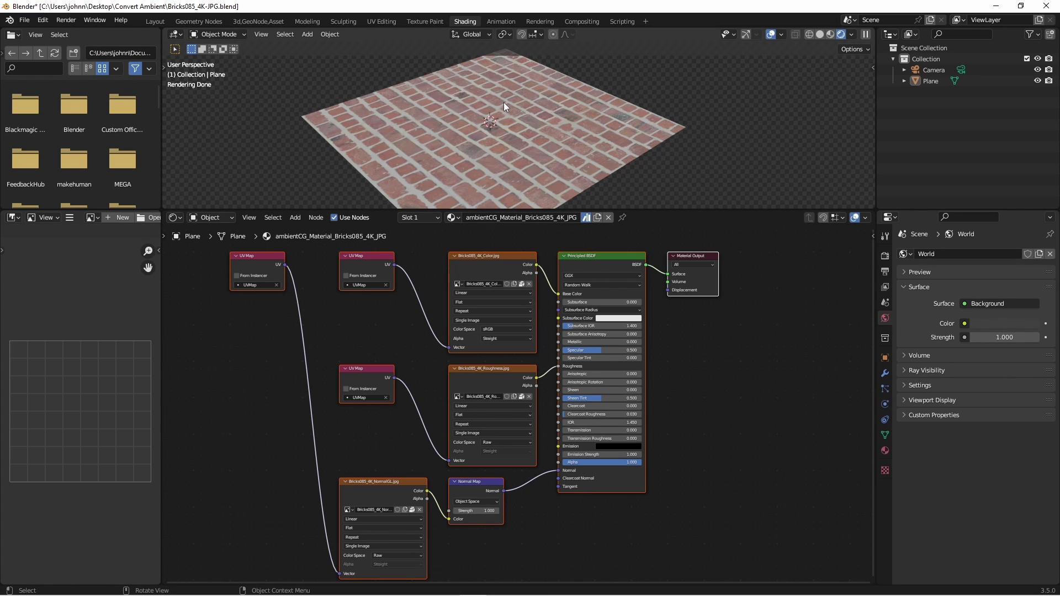
{"action": "middle_click_drag", "start_coordinate": [502, 101], "coordinate": [429, 216]}
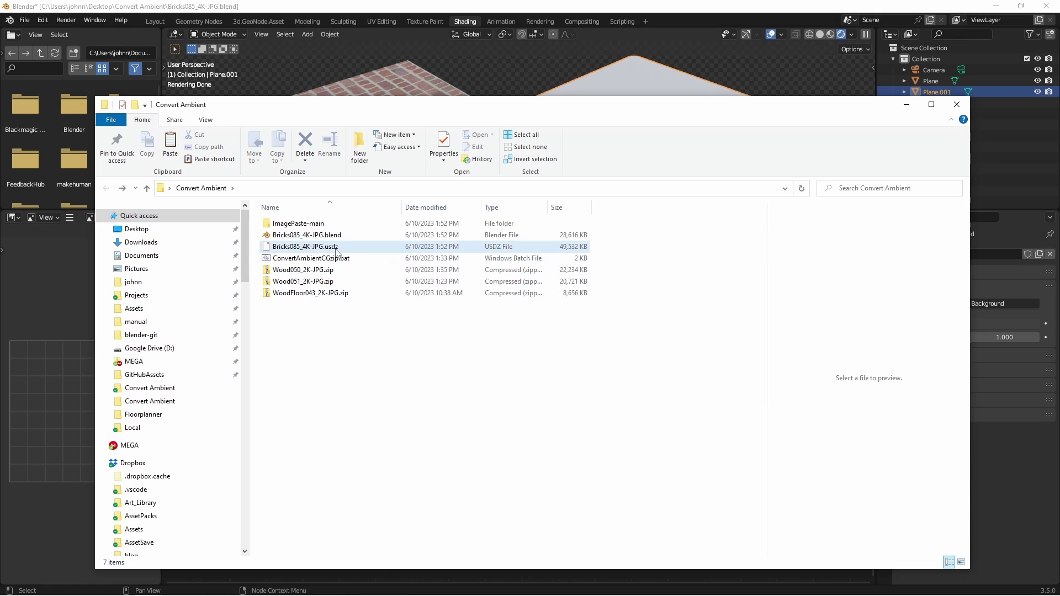
Step: Rename Bricks085_4K-JPG.usdz to Bricks085_4K-JPG.zip and extract all its texture files
{"action": "left_click", "coordinate": [332, 252]}
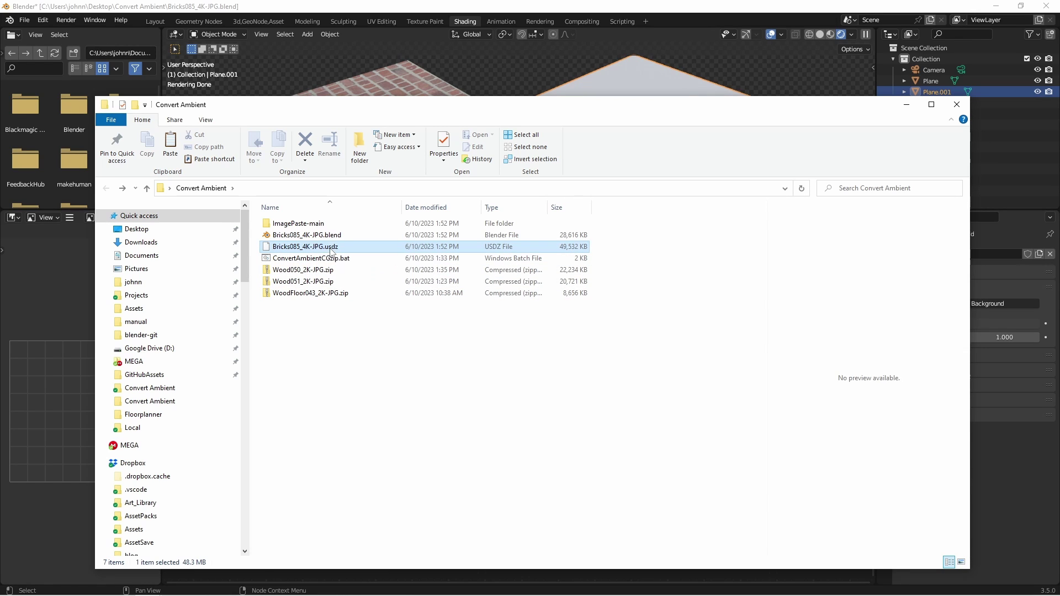
{"action": "left_click", "coordinate": [328, 248]}
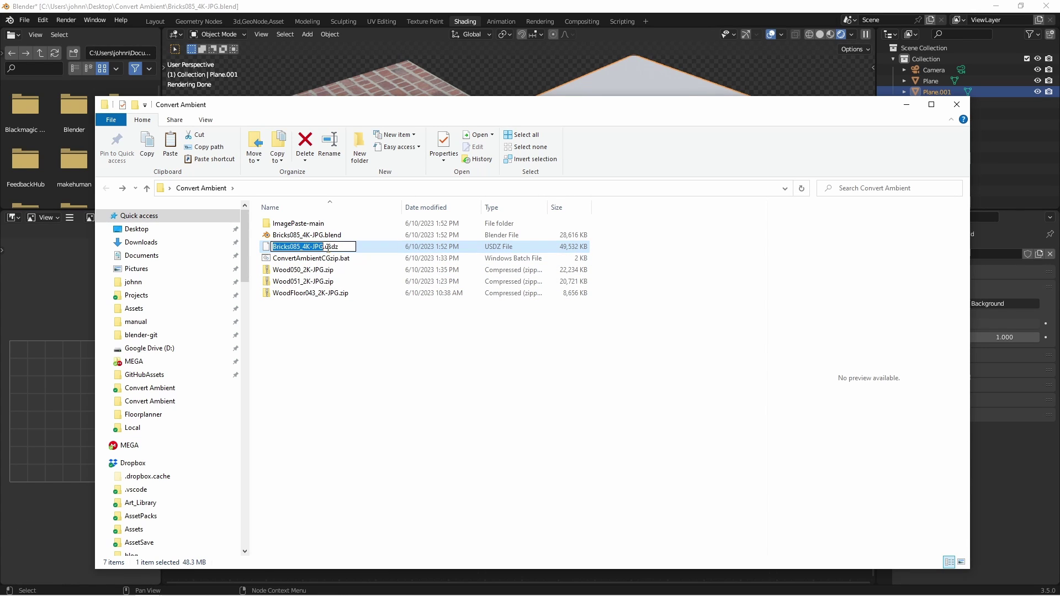
{"action": "double_click", "coordinate": [331, 247]}
{"action": "type", "text": "zip"}
{"action": "key", "text": "Return"}
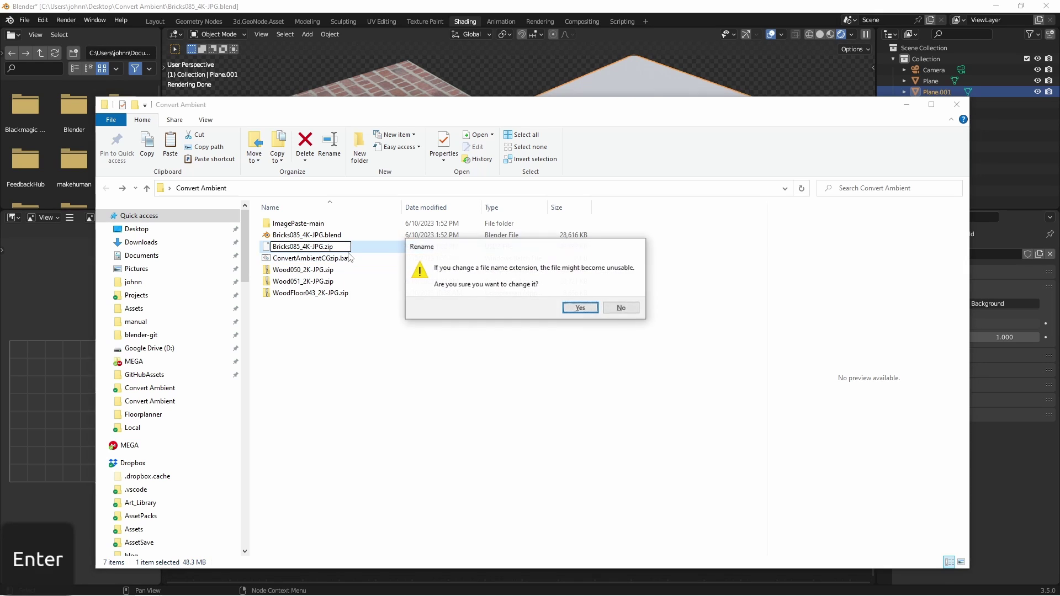
{"action": "key", "text": "space"}
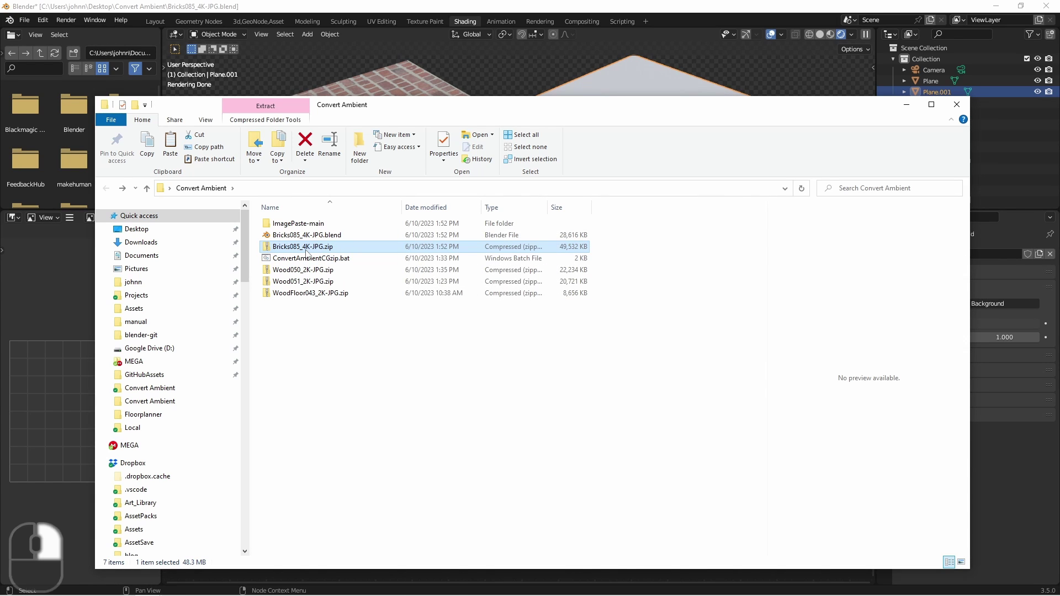
{"action": "right_click", "coordinate": [308, 253]}
{"action": "left_click", "coordinate": [347, 301]}
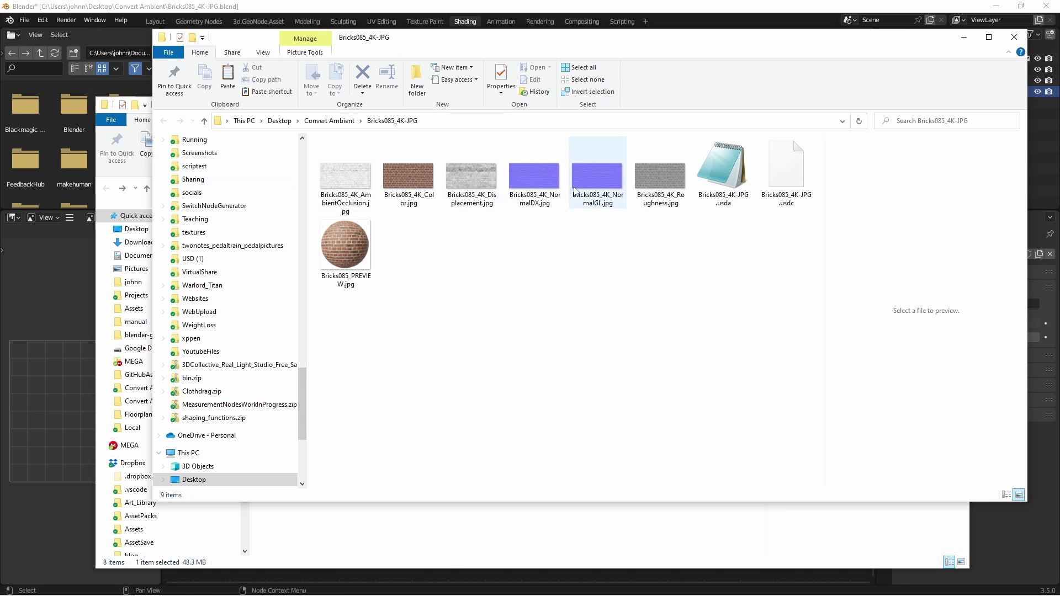
Step: Run Principled Texture Setup with the Bricks085 Color, Displacement, NormalGL, Roughness and AmbientOcclusion maps
{"action": "key", "text": "alt+Tab"}
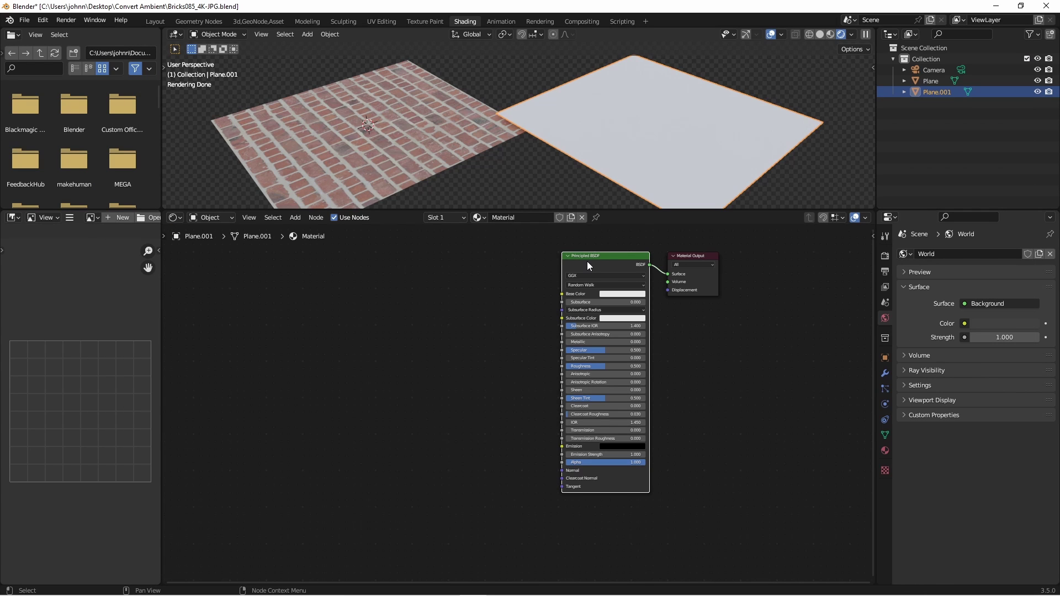
{"action": "key", "text": "ctrl+shift+t"}
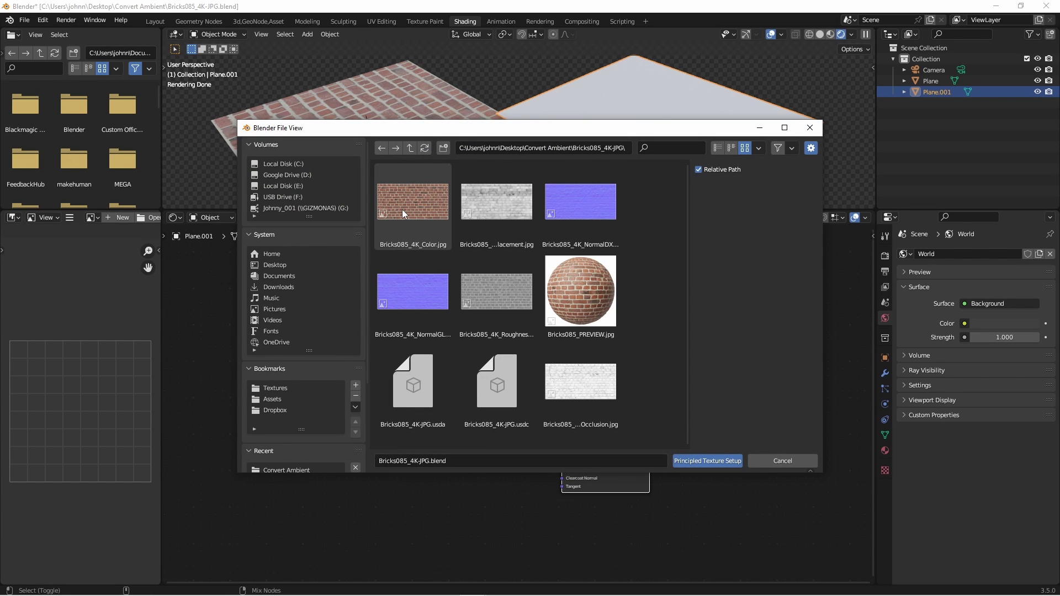
{"action": "left_click", "coordinate": [409, 200]}
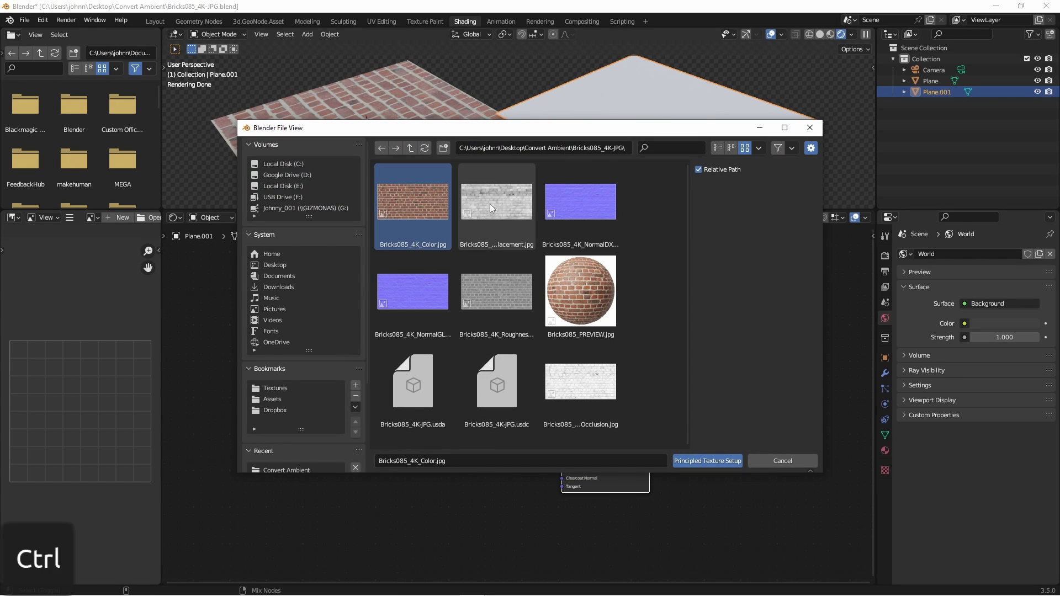
{"action": "left_click", "coordinate": [490, 204], "text": "ctrl"}
{"action": "left_click", "coordinate": [413, 291], "text": "ctrl"}
{"action": "left_click", "coordinate": [499, 293], "text": "ctrl"}
{"action": "left_click", "coordinate": [581, 382], "text": "ctrl"}
{"action": "left_click", "coordinate": [717, 463]}
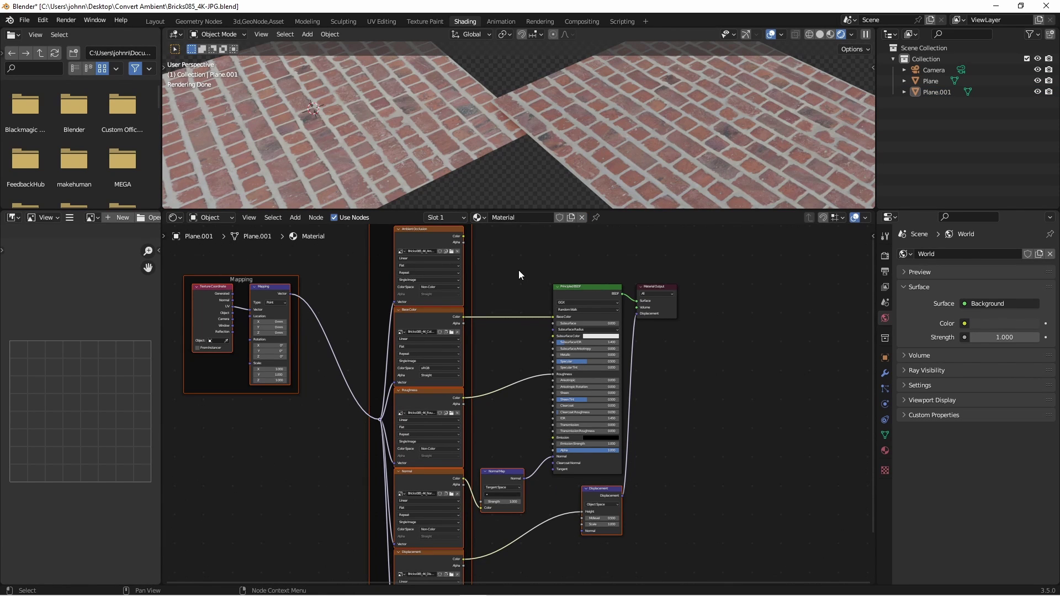
Step: Reposition the Ambient Occlusion texture node and enlarge the image preview area
{"action": "scroll", "coordinate": [443, 267], "scroll_direction": "up", "scroll_amount": 3, "text": "shift"}
{"action": "left_click", "coordinate": [443, 267]}
{"action": "key", "text": "g"}
{"action": "left_click", "coordinate": [442, 257]}
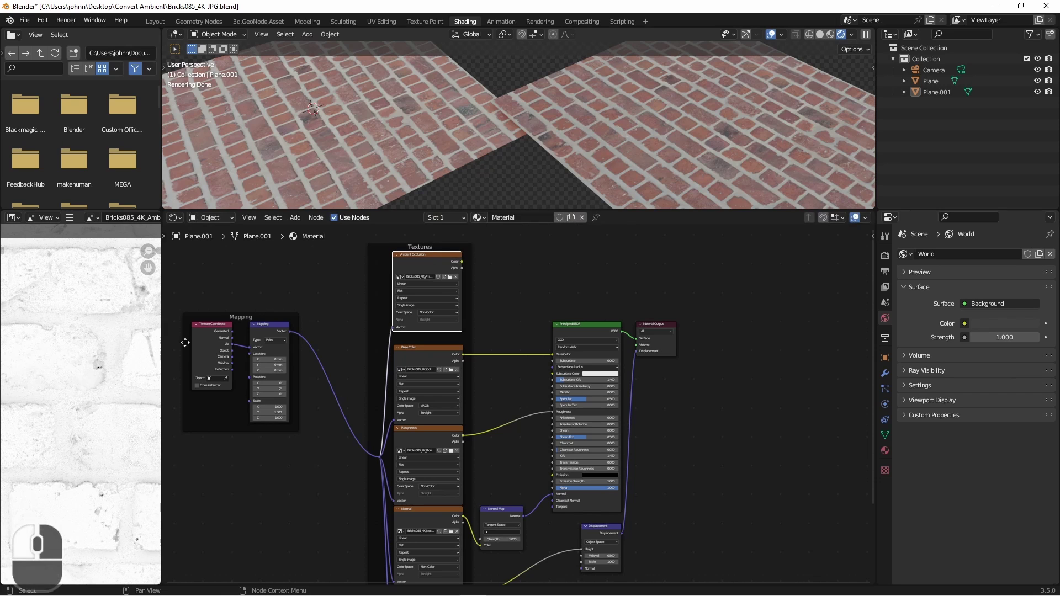
{"action": "left_click_drag", "start_coordinate": [160, 341], "coordinate": [290, 327]}
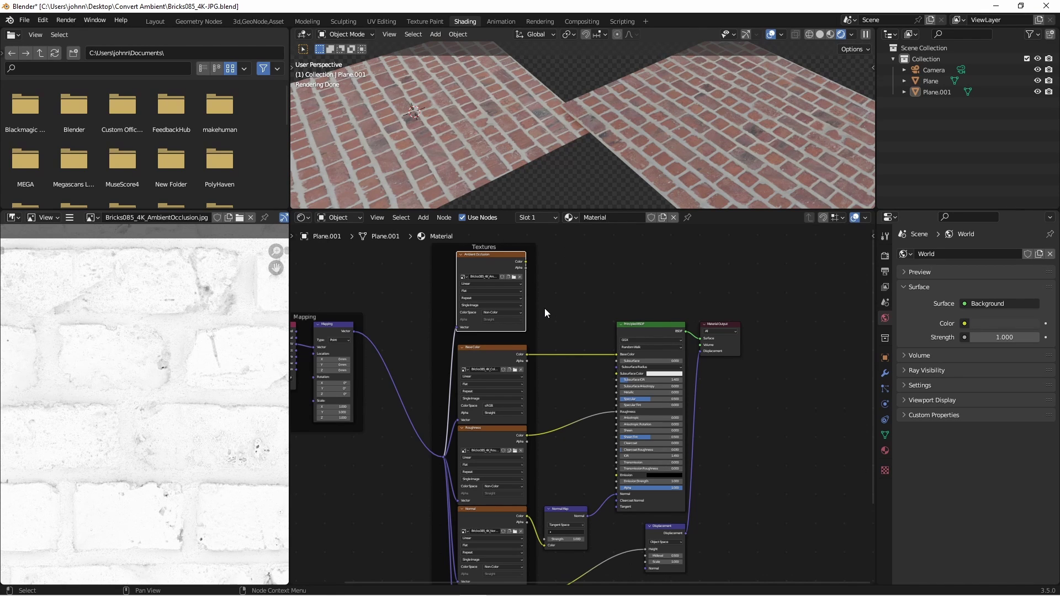
{"action": "scroll", "coordinate": [621, 293], "scroll_direction": "down", "scroll_amount": 1}
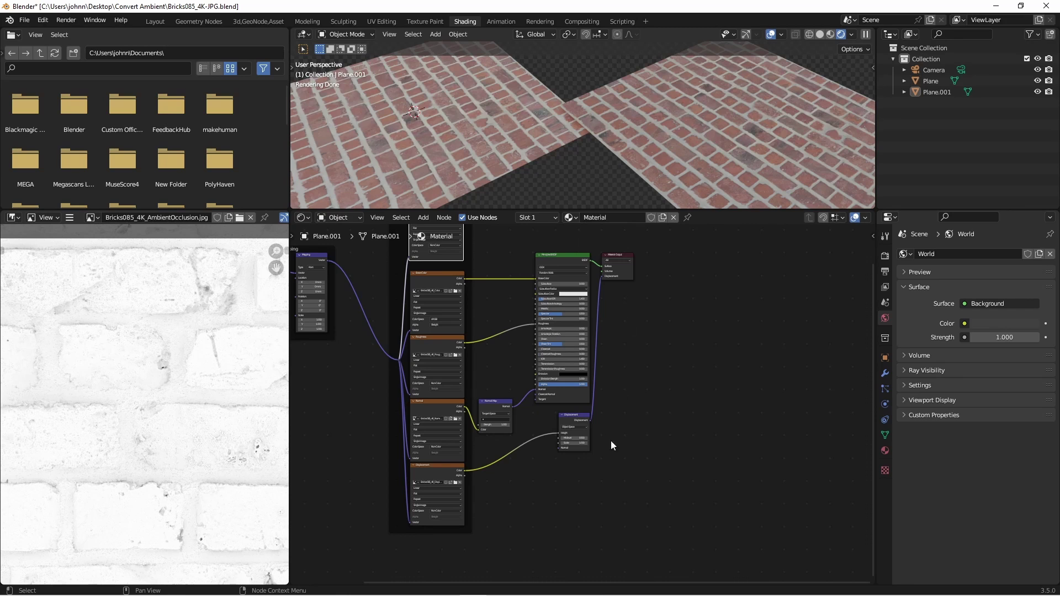
Step: Move the Material Output node next to the Displacement texture node
{"action": "scroll", "coordinate": [449, 493], "scroll_direction": "up", "scroll_amount": 3}
{"action": "left_click", "coordinate": [359, 352]}
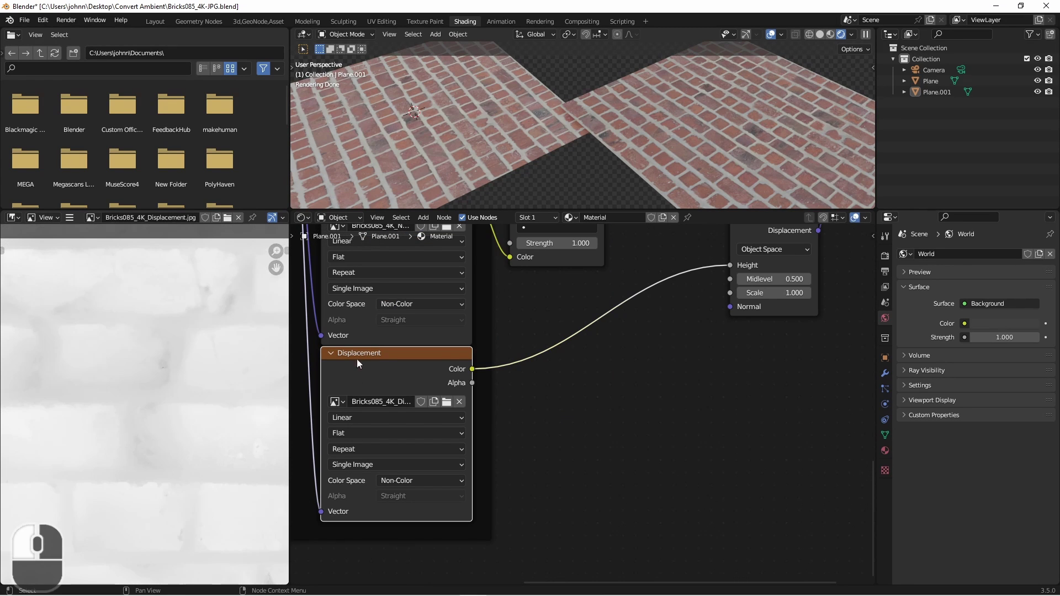
{"action": "scroll", "coordinate": [371, 386], "scroll_direction": "down", "scroll_amount": 3}
{"action": "scroll", "coordinate": [708, 376], "scroll_direction": "up", "scroll_amount": 2, "text": "shift"}
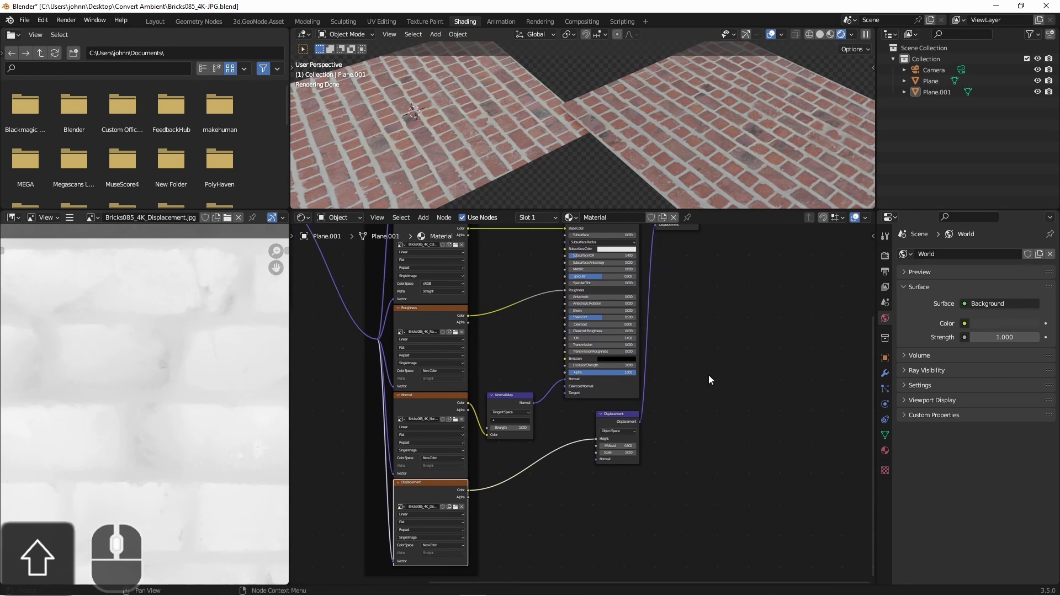
{"action": "key", "text": "g"}
{"action": "left_click", "coordinate": [741, 359]}
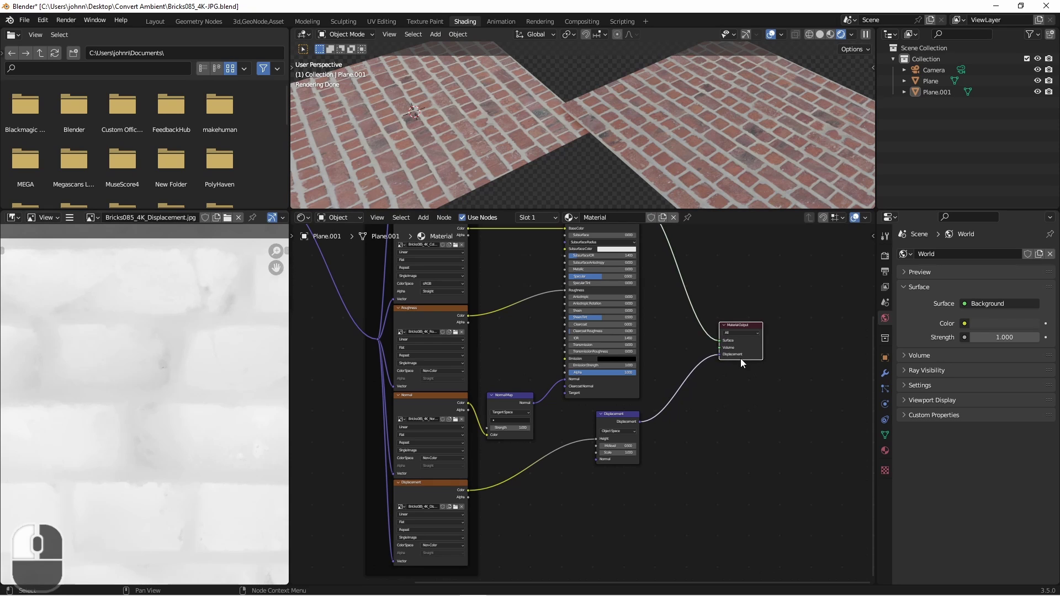
Step: Set the Cycles feature set to Experimental
{"action": "left_click", "coordinate": [885, 256]}
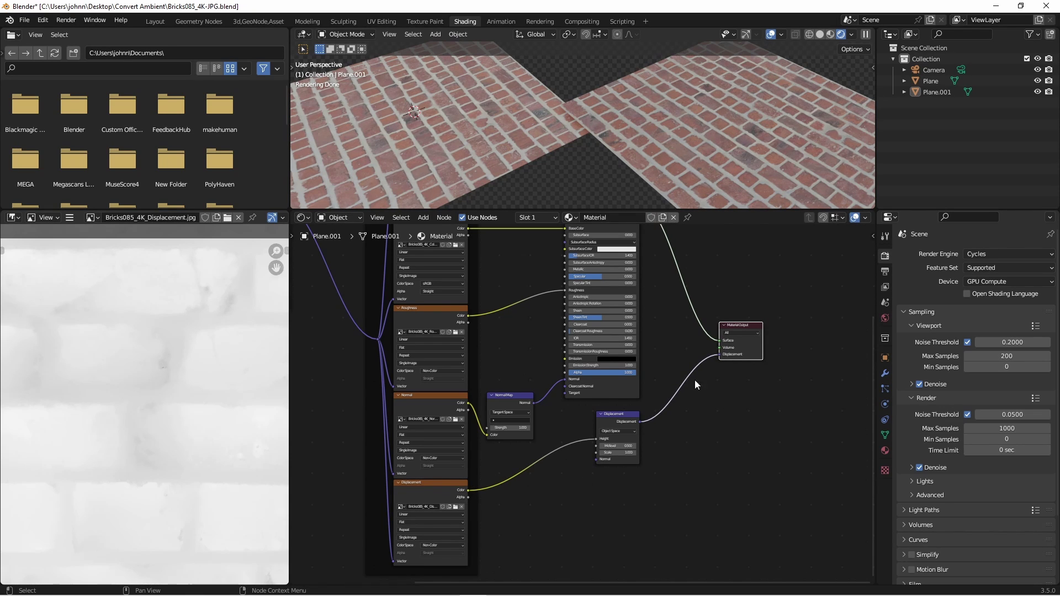
{"action": "left_click", "coordinate": [1000, 266]}
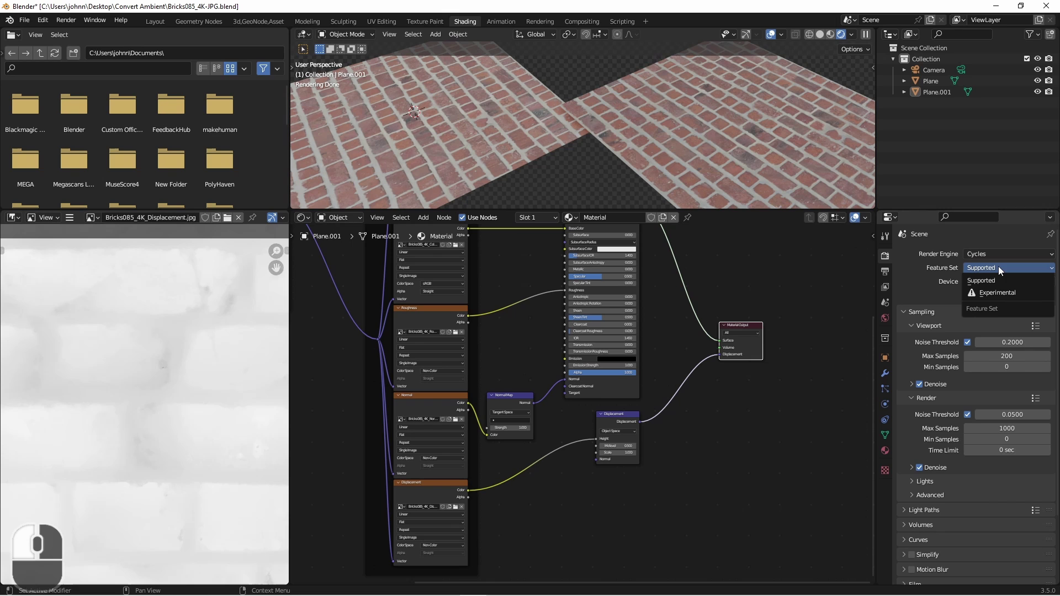
{"action": "left_click", "coordinate": [984, 296]}
Step: Set surface displacement to Displacement and Bump and add a Simple Subdivision modifier
{"action": "left_click", "coordinate": [886, 450]}
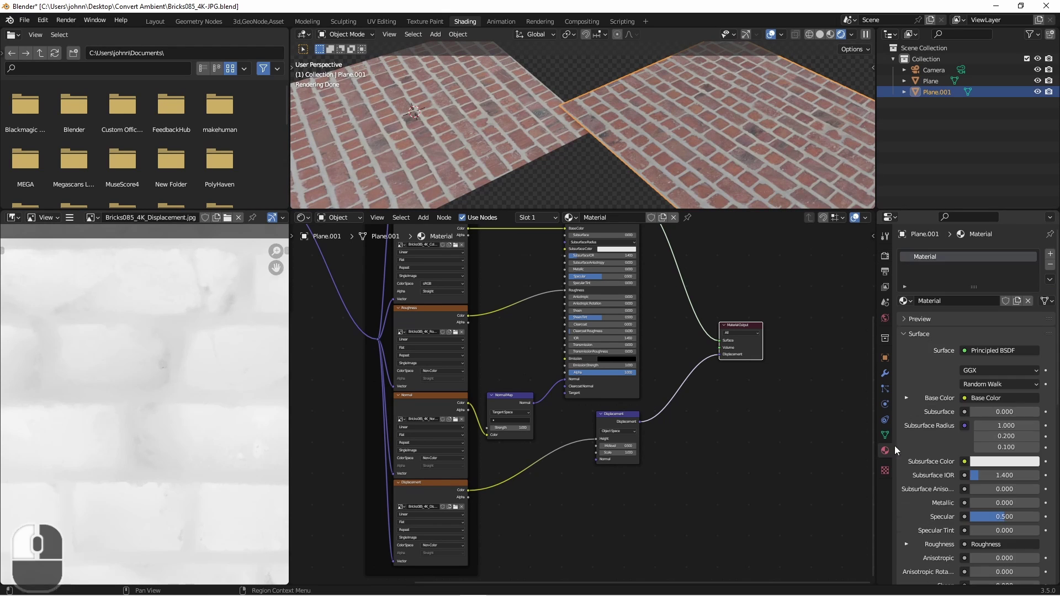
{"action": "scroll", "coordinate": [943, 441], "scroll_direction": "down", "scroll_amount": 15}
{"action": "left_click", "coordinate": [920, 532]}
{"action": "scroll", "coordinate": [916, 502], "scroll_direction": "down", "scroll_amount": 5}
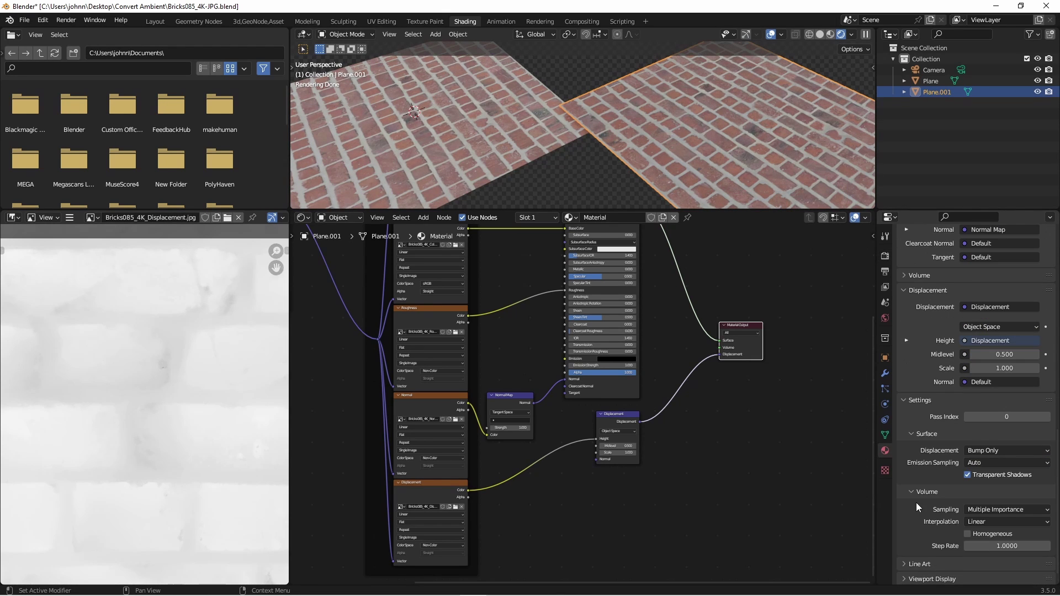
{"action": "left_click", "coordinate": [981, 435]}
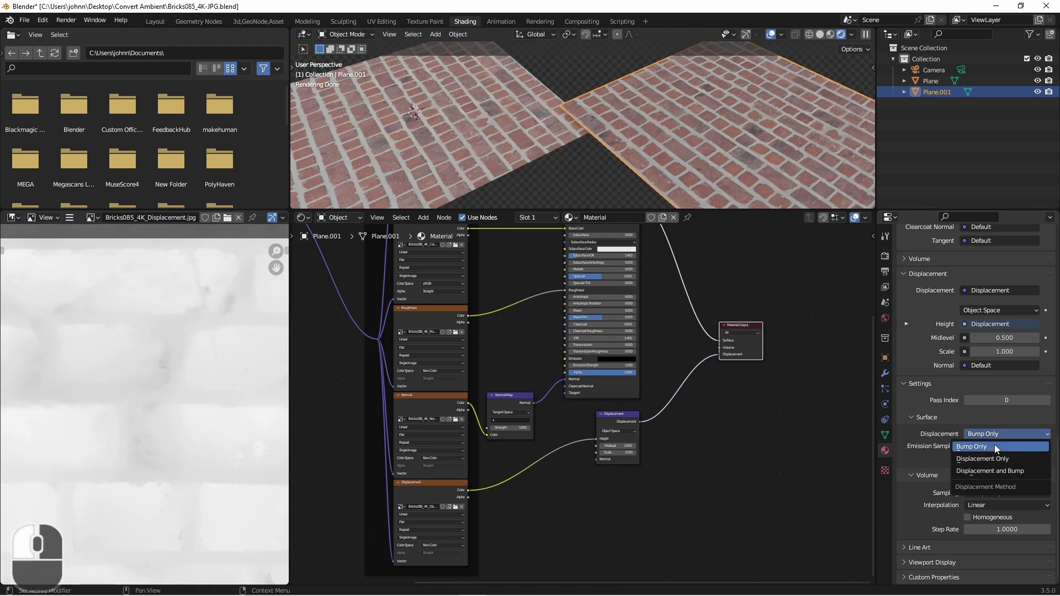
{"action": "left_click", "coordinate": [993, 472]}
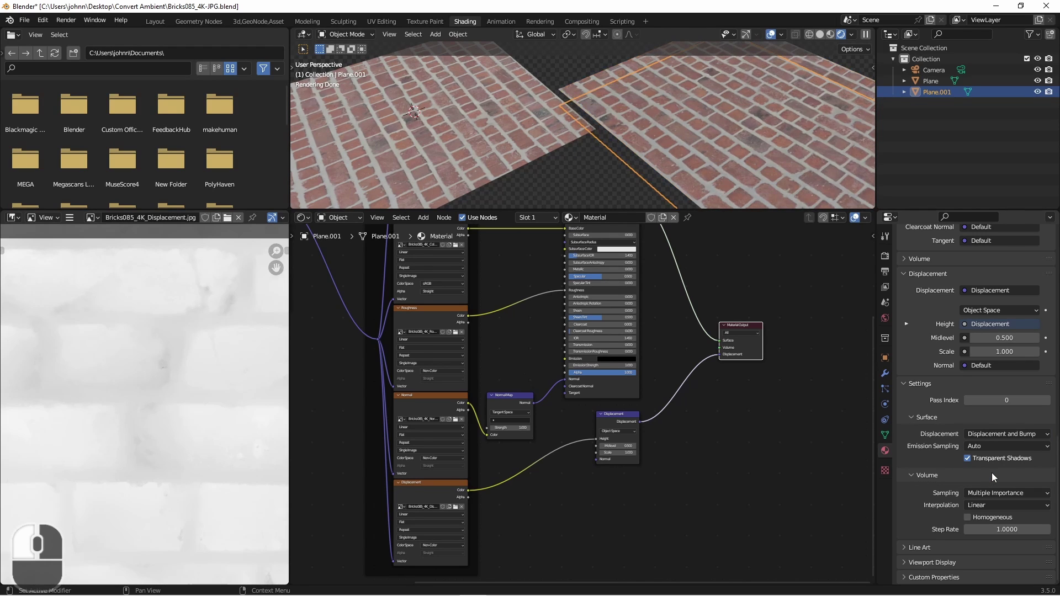
{"action": "key", "text": "ctrl+1"}
{"action": "left_click", "coordinate": [1000, 289]}
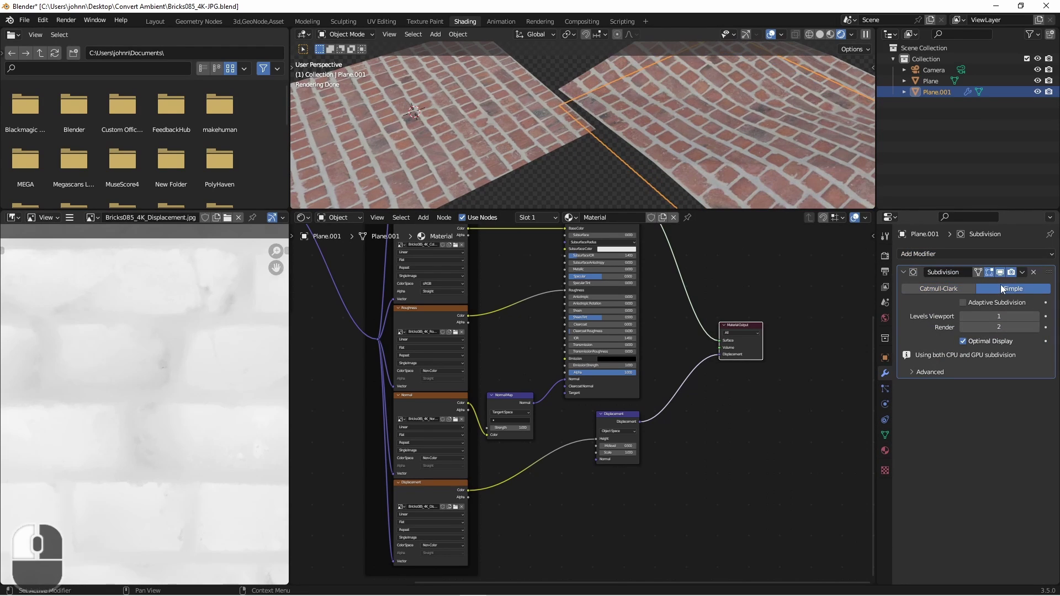
Step: Enable Adaptive Subdivision on Plane.001's modifier and orbit to inspect the displaced bricks
{"action": "left_click", "coordinate": [963, 303]}
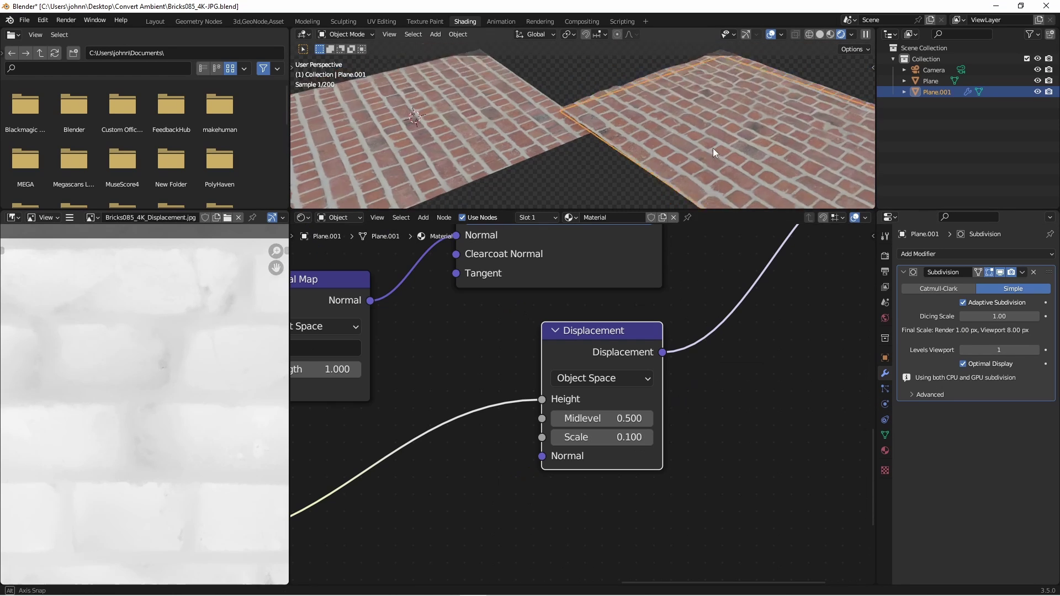
{"action": "middle_click_drag", "start_coordinate": [714, 148], "coordinate": [608, 125]}
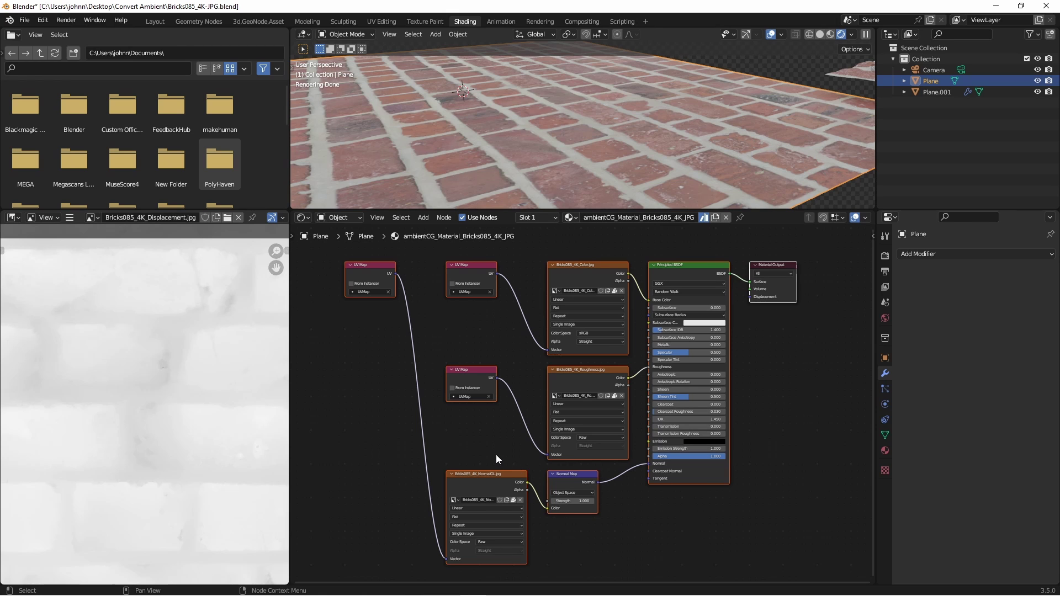
Step: Add Desktop\Convert Ambient as an asset library under Preferences > File Paths and save preferences
{"action": "left_click", "coordinate": [46, 21]}
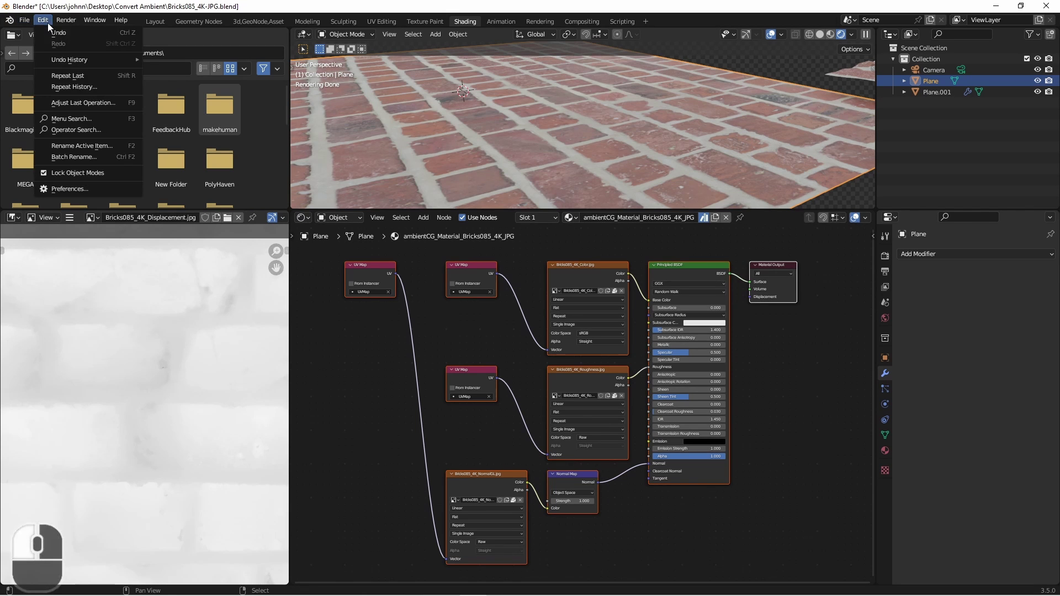
{"action": "left_click", "coordinate": [77, 189]}
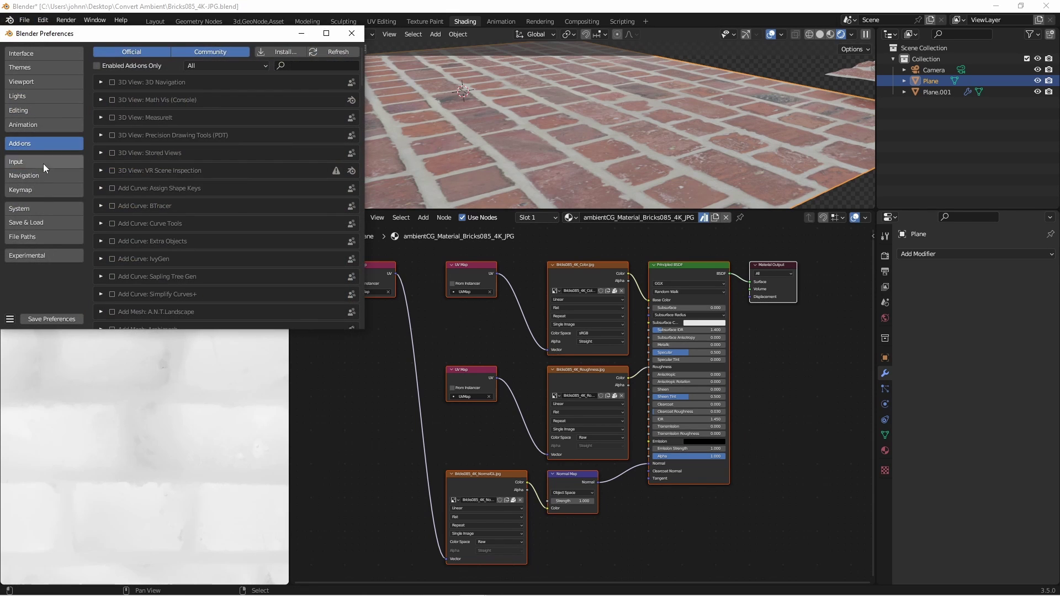
{"action": "left_click", "coordinate": [42, 236]}
{"action": "scroll", "coordinate": [187, 231], "scroll_direction": "down", "scroll_amount": 3}
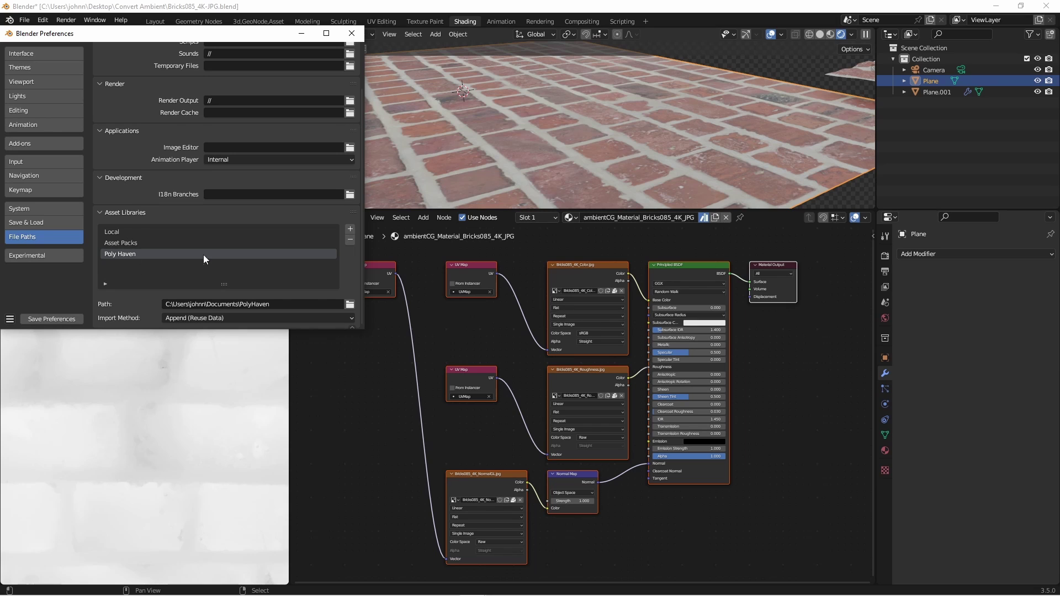
{"action": "left_click", "coordinate": [352, 231]}
{"action": "left_click", "coordinate": [472, 340]}
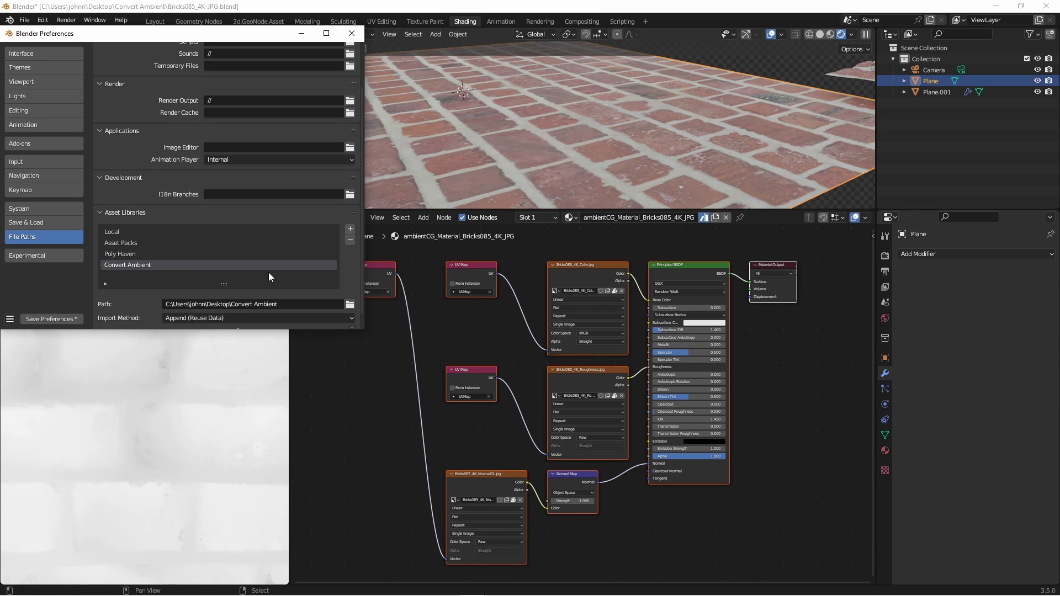
{"action": "key", "text": "ctrl+s"}
{"action": "left_click", "coordinate": [351, 33]}
{"action": "key", "text": "alt+Tab"}
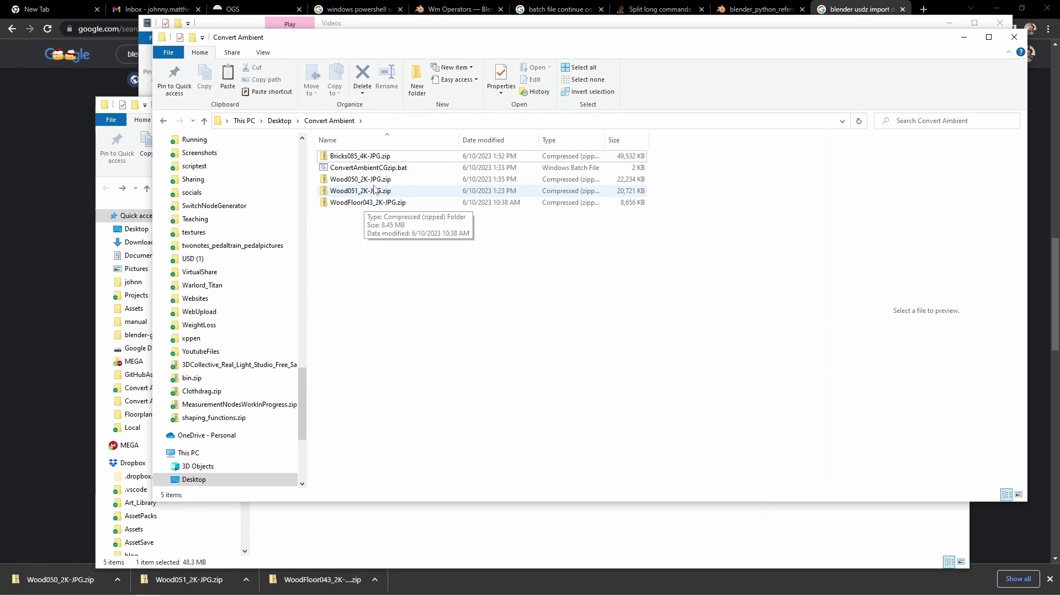
Step: Rename Bricks085_4K-JPG.zip to Bricks085_4K-JPG.usdz
{"action": "left_click", "coordinate": [369, 157]}
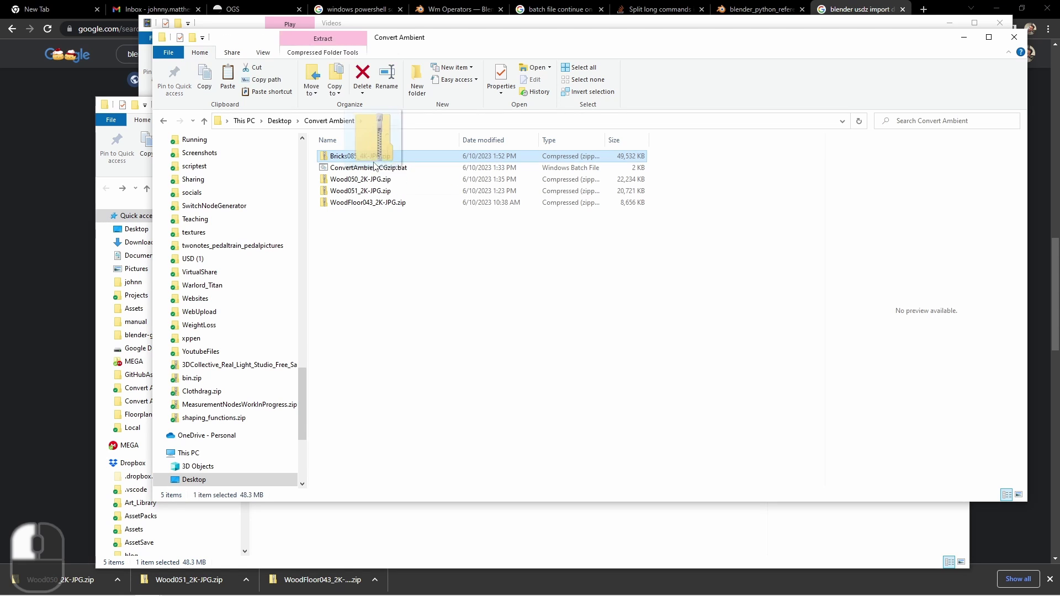
{"action": "key", "text": "F2"}
{"action": "key", "text": "End"}
{"action": "key", "text": "BackSpace"}
{"action": "key", "text": "BackSpace"}
{"action": "key", "text": "BackSpace"}
{"action": "type", "text": "usdz"}
{"action": "key", "text": "Return"}
{"action": "key", "text": "Return"}
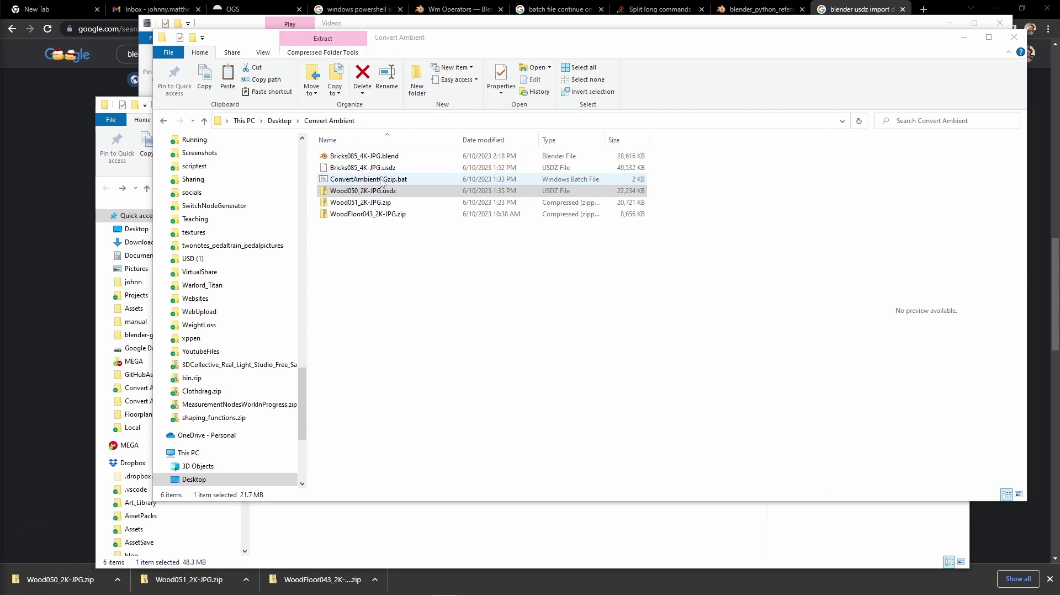
Step: Sort the Convert Ambient folder by Type to group the generated .blend and .usdz files
{"action": "left_click", "coordinate": [564, 142]}
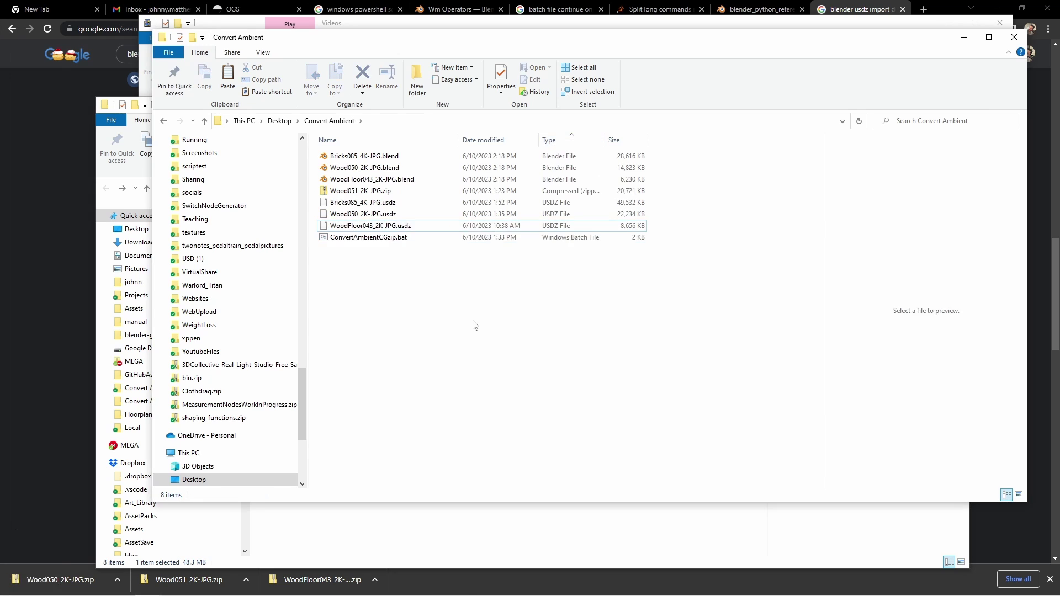
{"action": "left_click", "coordinate": [390, 271]}
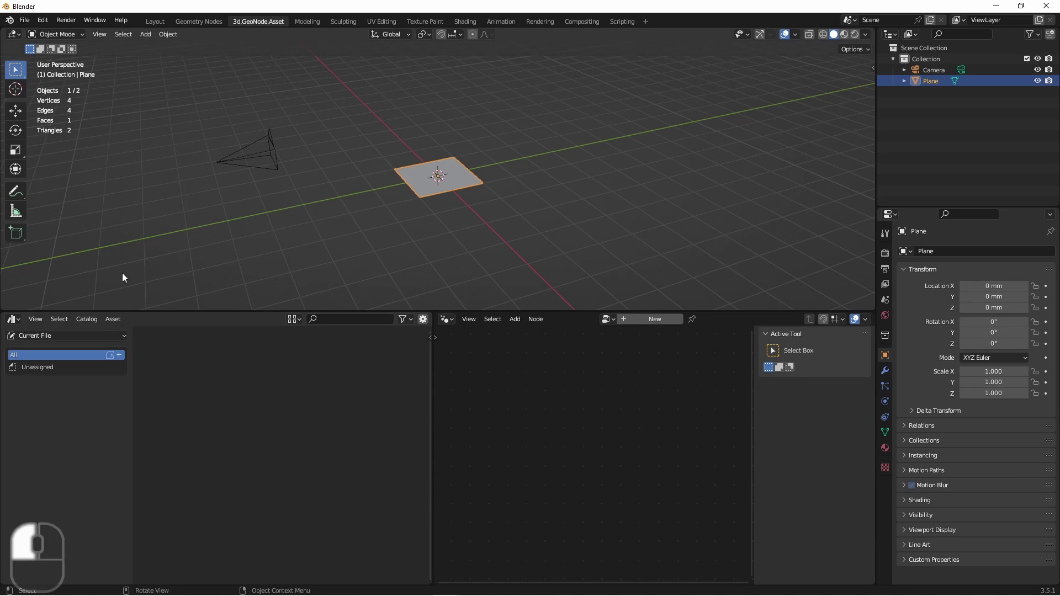
{"action": "left_click", "coordinate": [95, 336]}
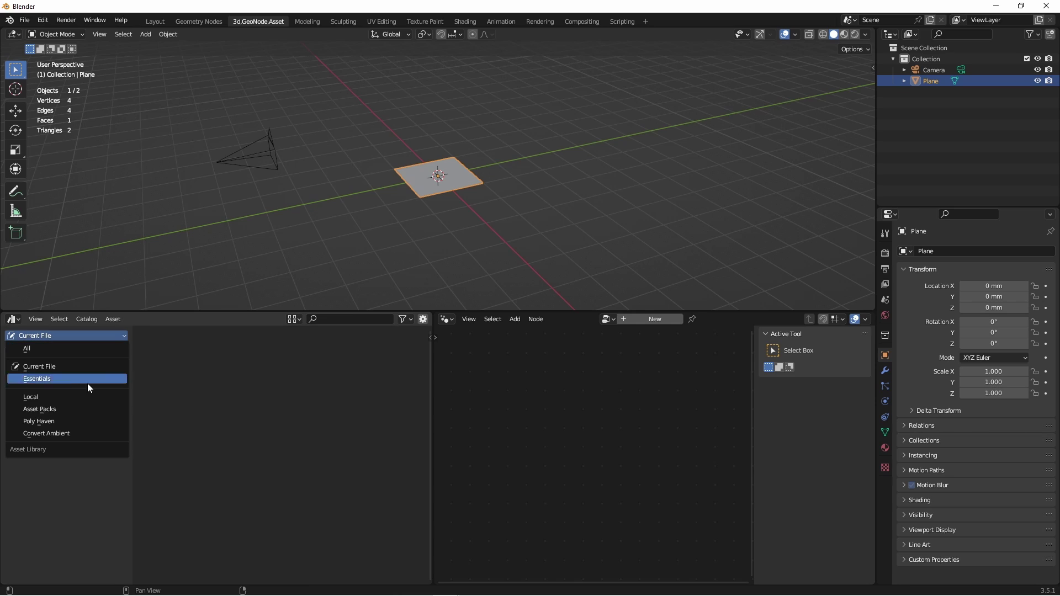
Step: Show the Convert Ambient library in the Asset Browser and select ambientCG_Wood050_2K_JPG to view its details
{"action": "left_click", "coordinate": [84, 433]}
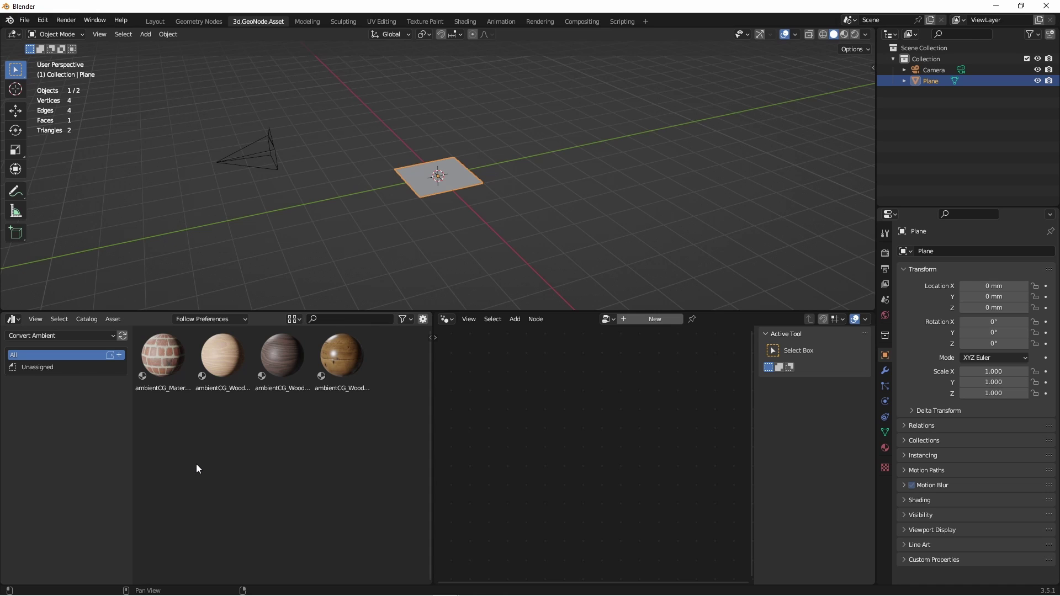
{"action": "left_click", "coordinate": [289, 393]}
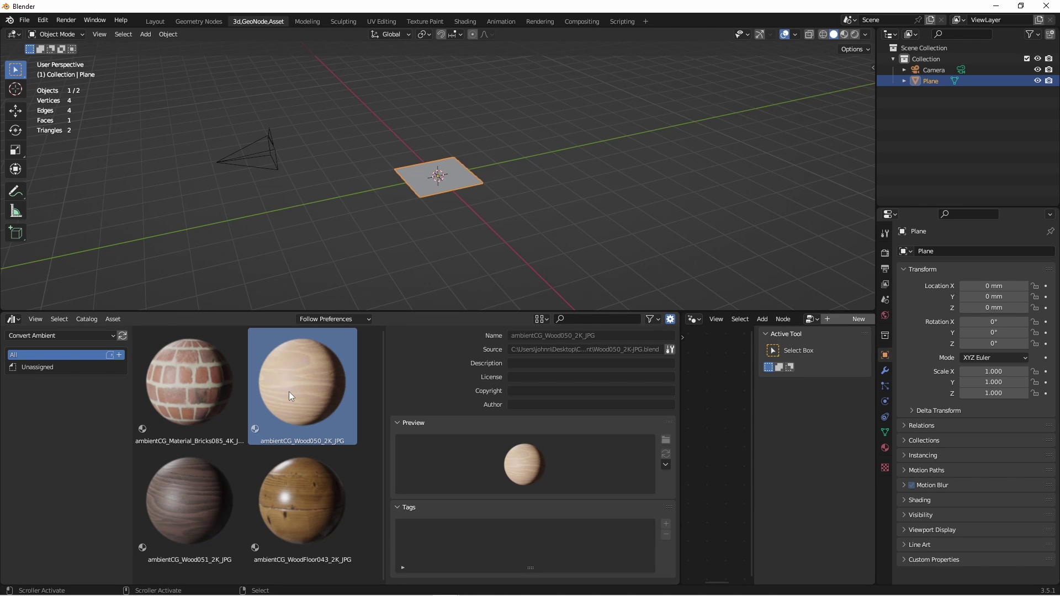